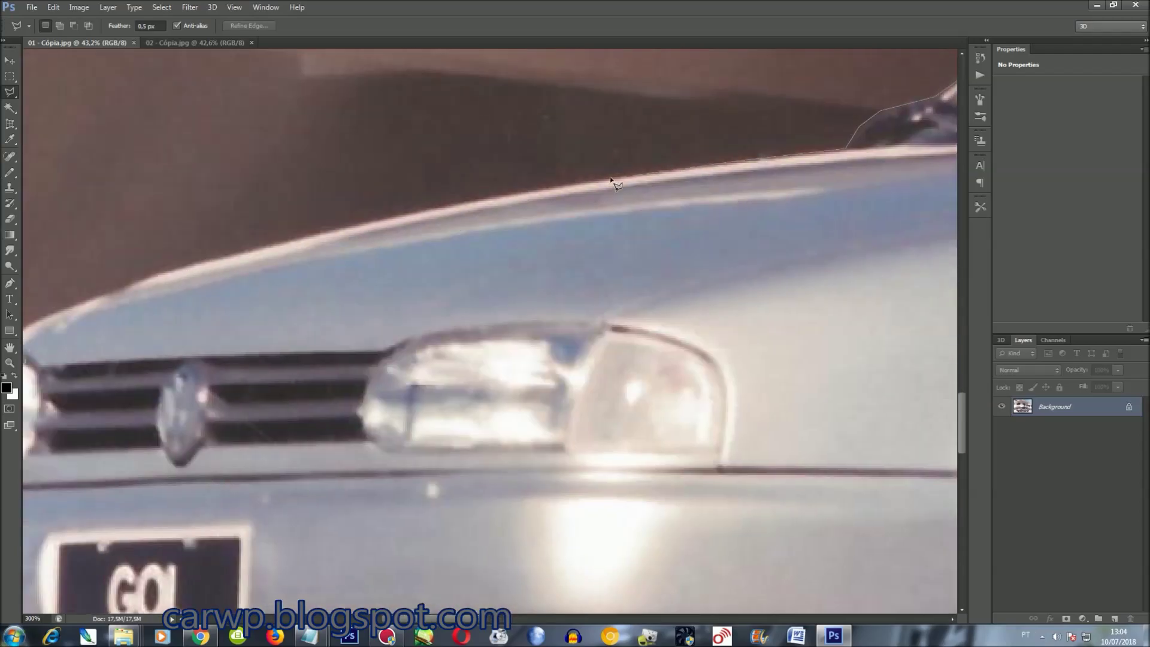
- Outline the sedan's rear section with the Polygonal Lasso and copy it
{"action": "left_click", "coordinate": [611, 178]}
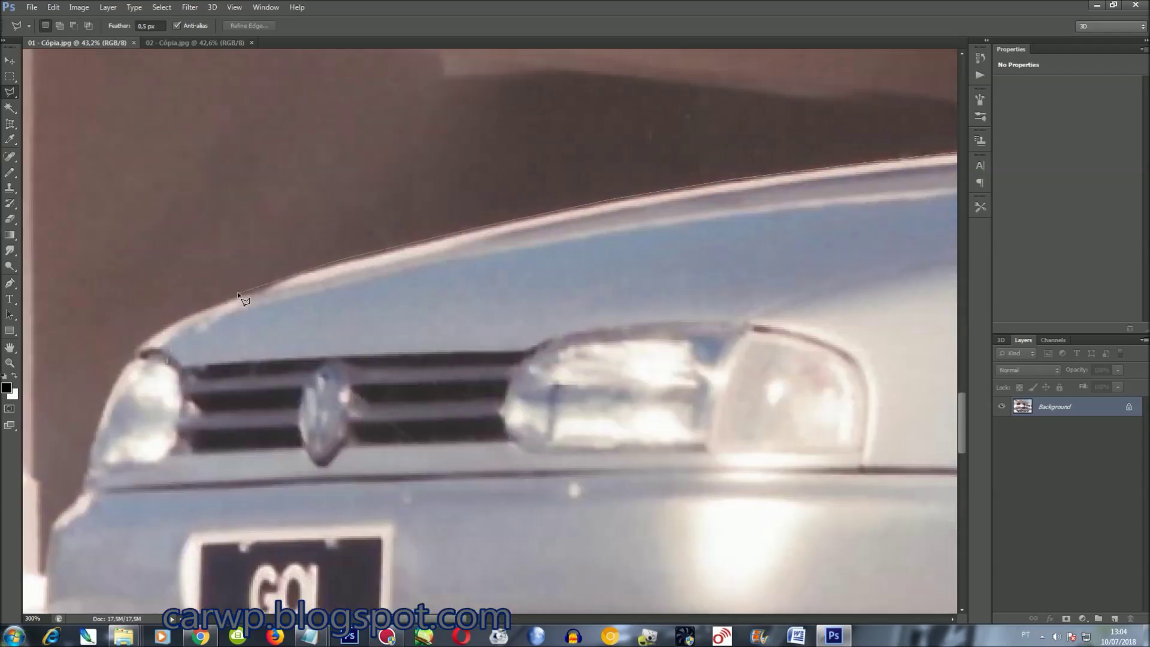
{"action": "key", "text": "ctrl+minus"}
{"action": "key", "text": "ctrl+minus"}
{"action": "key", "text": "ctrl+minus"}
{"action": "key", "text": "ctrl+minus"}
{"action": "key", "text": "ctrl+minus"}
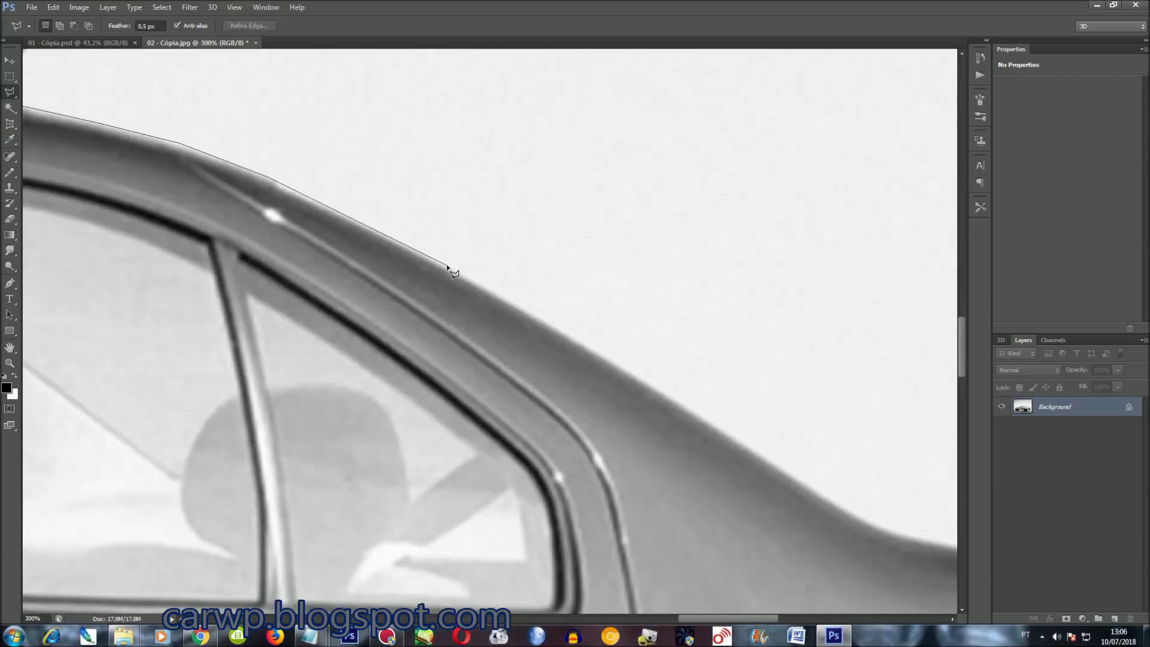
{"action": "left_click", "coordinate": [551, 270]}
{"action": "left_click", "coordinate": [845, 339]}
{"action": "left_click", "coordinate": [586, 385]}
{"action": "left_click", "coordinate": [565, 595]}
{"action": "key", "text": "ctrl+0"}
{"action": "right_click", "coordinate": [659, 373]}
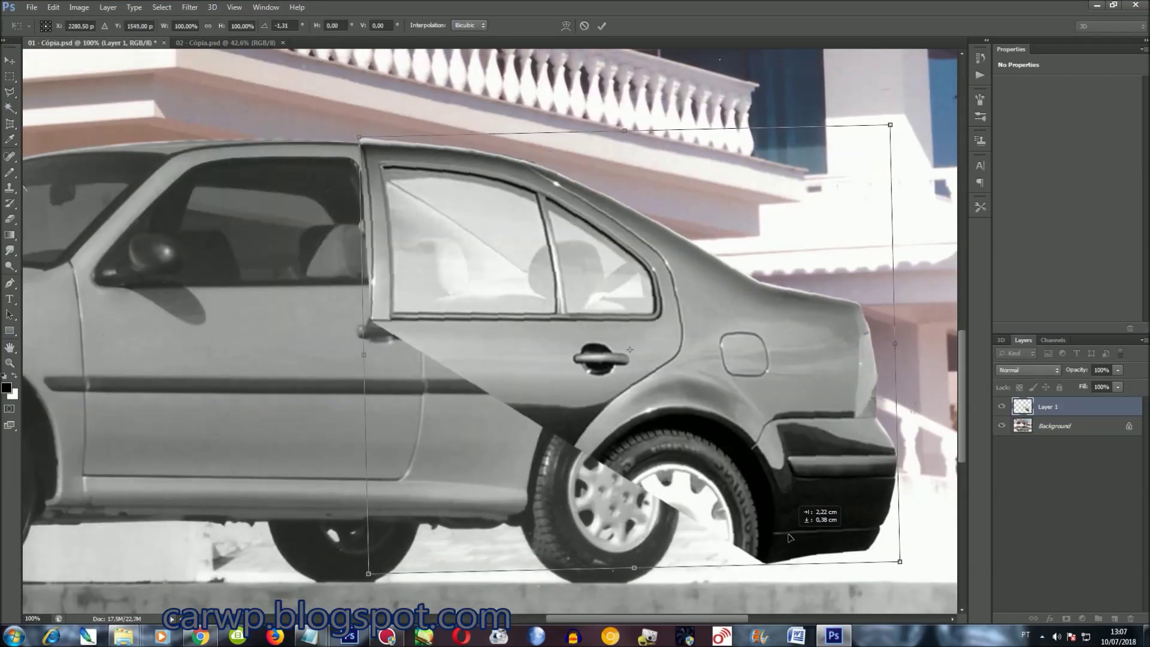
- Scale the pasted rear section to fit the Gol and toggle its layer visibility to compare
{"action": "left_click_drag", "start_coordinate": [879, 533], "coordinate": [807, 516]}
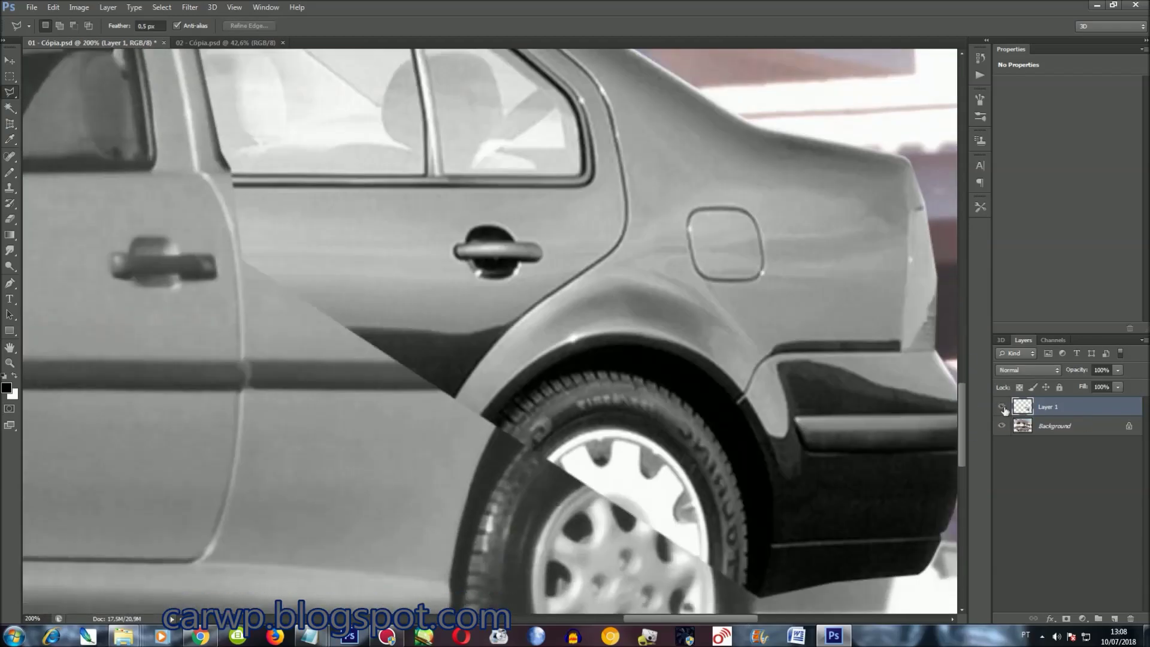
{"action": "left_click", "coordinate": [1001, 408]}
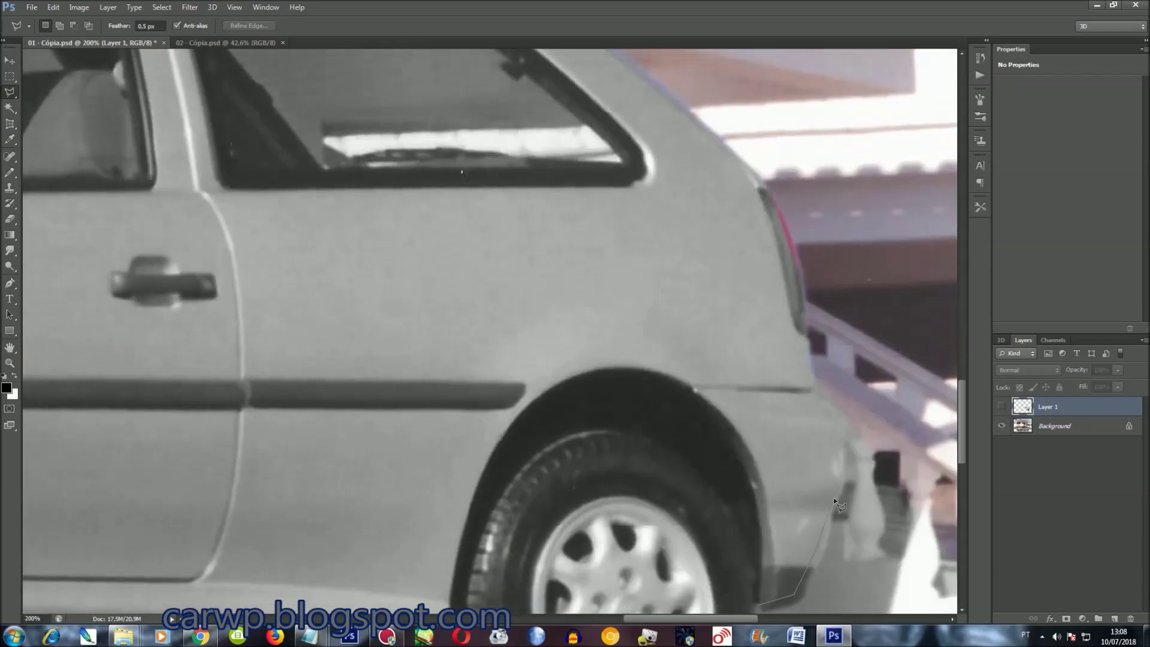
{"action": "left_click", "coordinate": [1002, 407]}
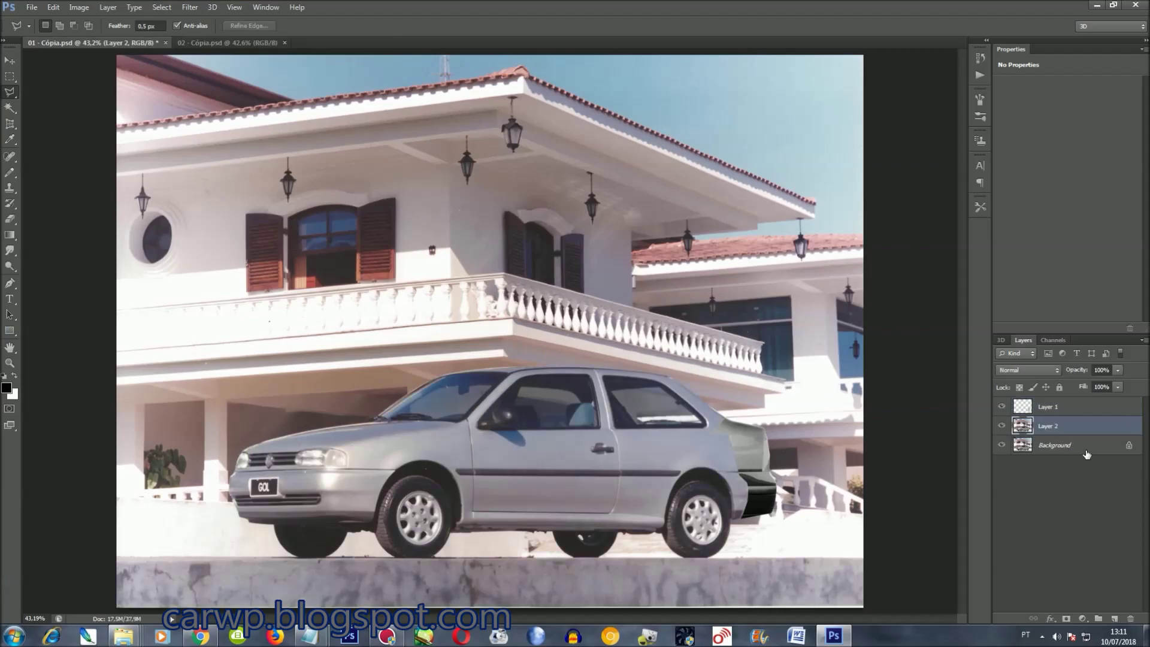
- Load the pasted rear layer's contents as a selection and save it
{"action": "left_click", "coordinate": [1023, 407], "text": "ctrl"}
{"action": "right_click", "coordinate": [749, 195]}
{"action": "left_click", "coordinate": [805, 252]}
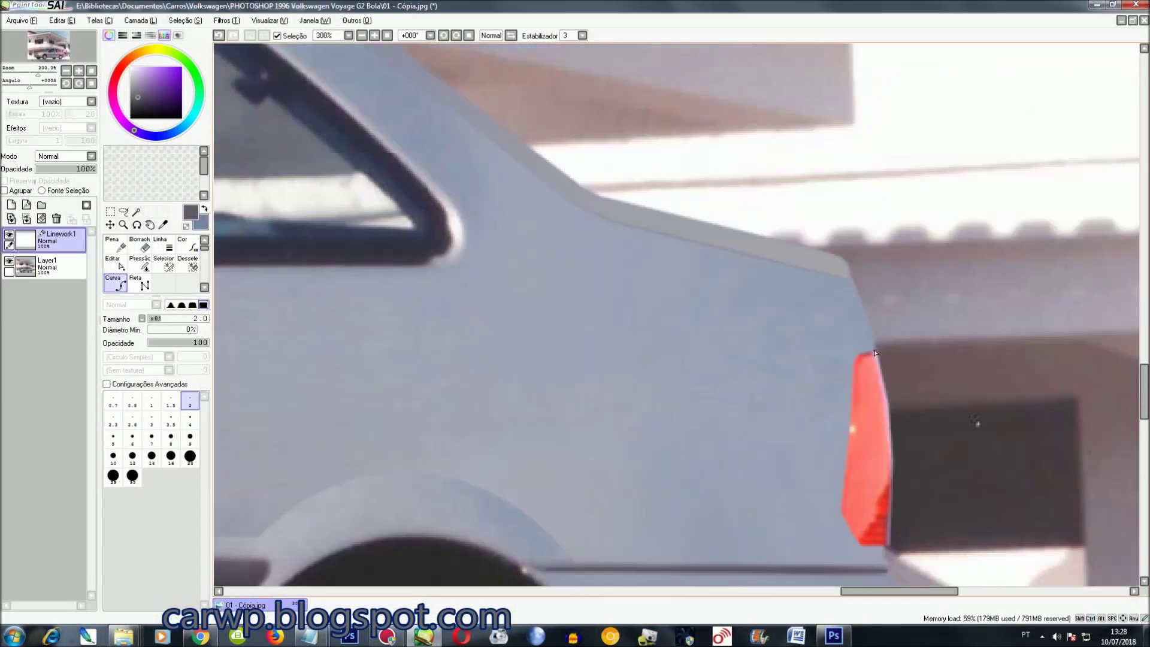
- Curve-trace linework from the top of the tail light along the car's rear edge
{"action": "scroll", "coordinate": [975, 421], "scroll_direction": "up", "scroll_amount": 3}
{"action": "left_click", "coordinate": [874, 514]}
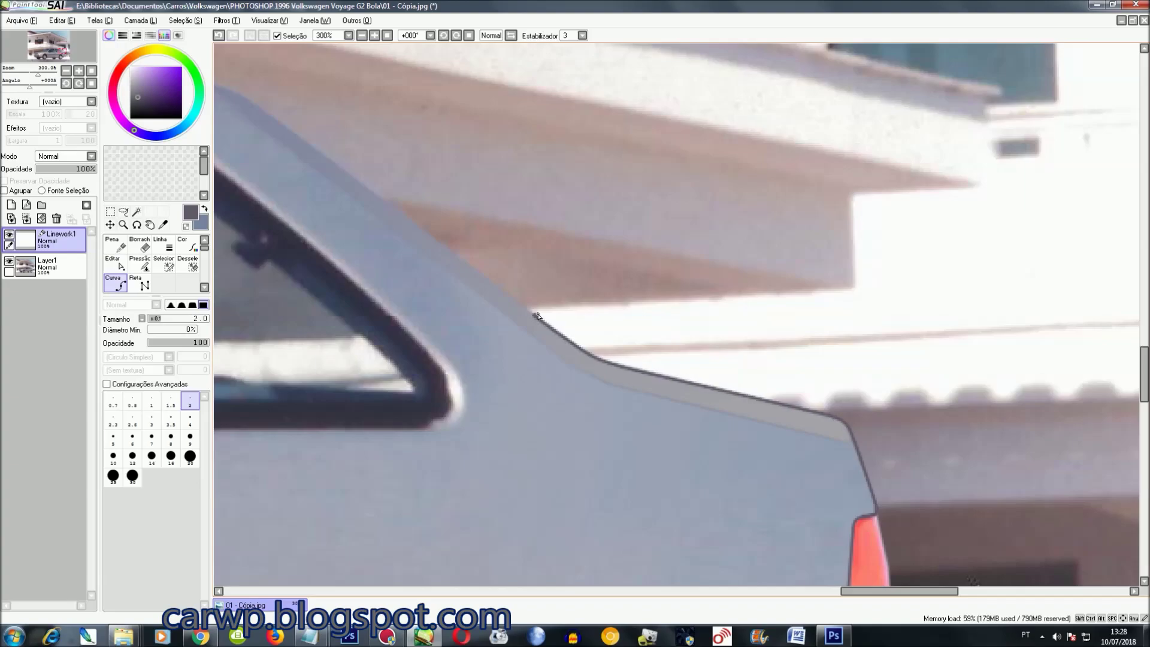
{"action": "scroll", "coordinate": [537, 316], "scroll_direction": "up", "scroll_amount": 2}
{"action": "scroll", "coordinate": [557, 275], "scroll_direction": "left", "scroll_amount": 5}
{"action": "scroll", "coordinate": [587, 324], "scroll_direction": "right", "scroll_amount": 4}
{"action": "scroll", "coordinate": [890, 486], "scroll_direction": "down", "scroll_amount": 2}
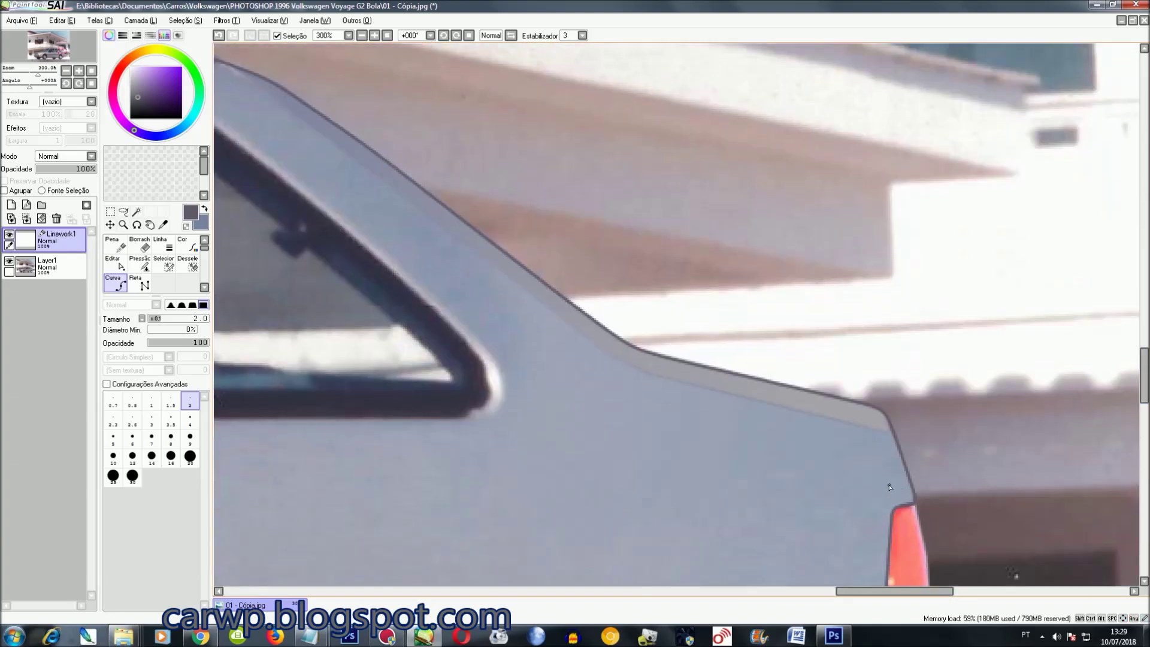
{"action": "scroll", "coordinate": [628, 365], "scroll_direction": "up", "scroll_amount": 3}
{"action": "scroll", "coordinate": [628, 365], "scroll_direction": "down", "scroll_amount": 5}
{"action": "scroll", "coordinate": [656, 344], "scroll_direction": "up", "scroll_amount": 3}
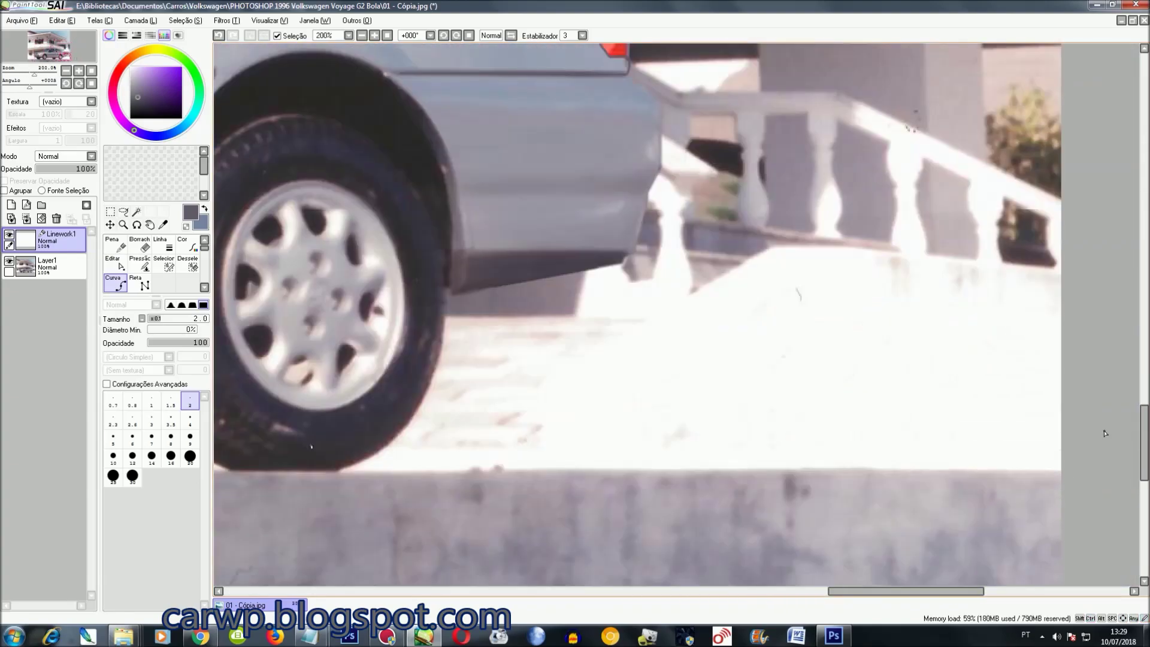
{"action": "scroll", "coordinate": [656, 344], "scroll_direction": "up", "scroll_amount": 2}
{"action": "left_click", "coordinate": [655, 344]}
{"action": "scroll", "coordinate": [626, 474], "scroll_direction": "down", "scroll_amount": 2}
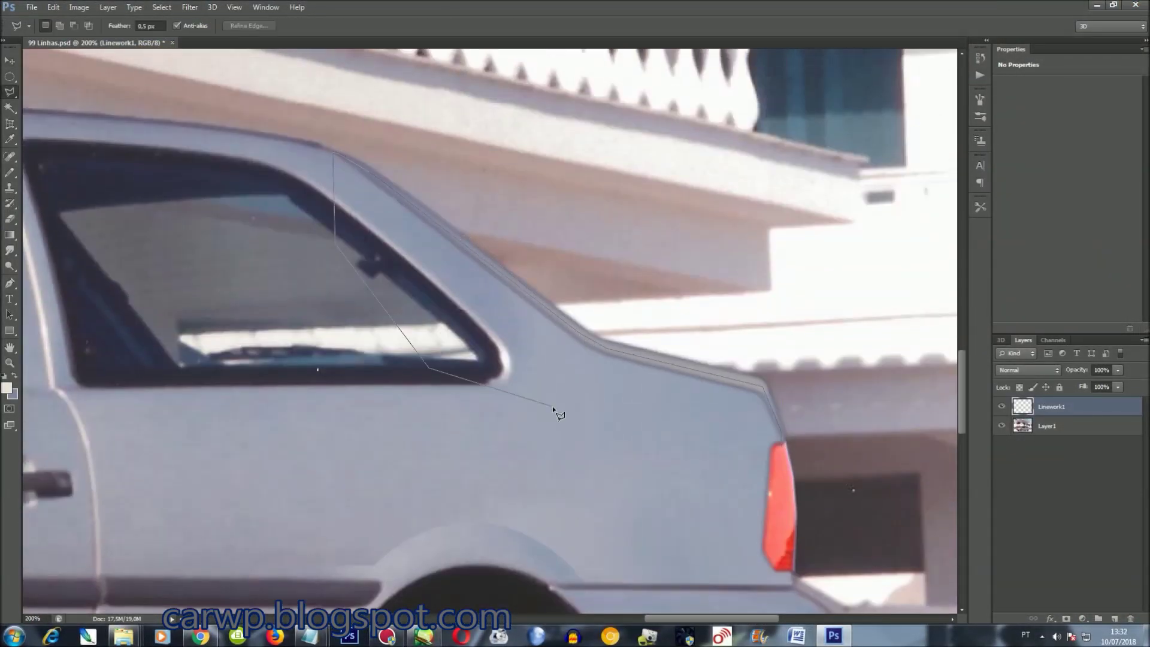
- Zoom out to view the whole Gol photo
{"action": "key", "text": "ctrl+0"}
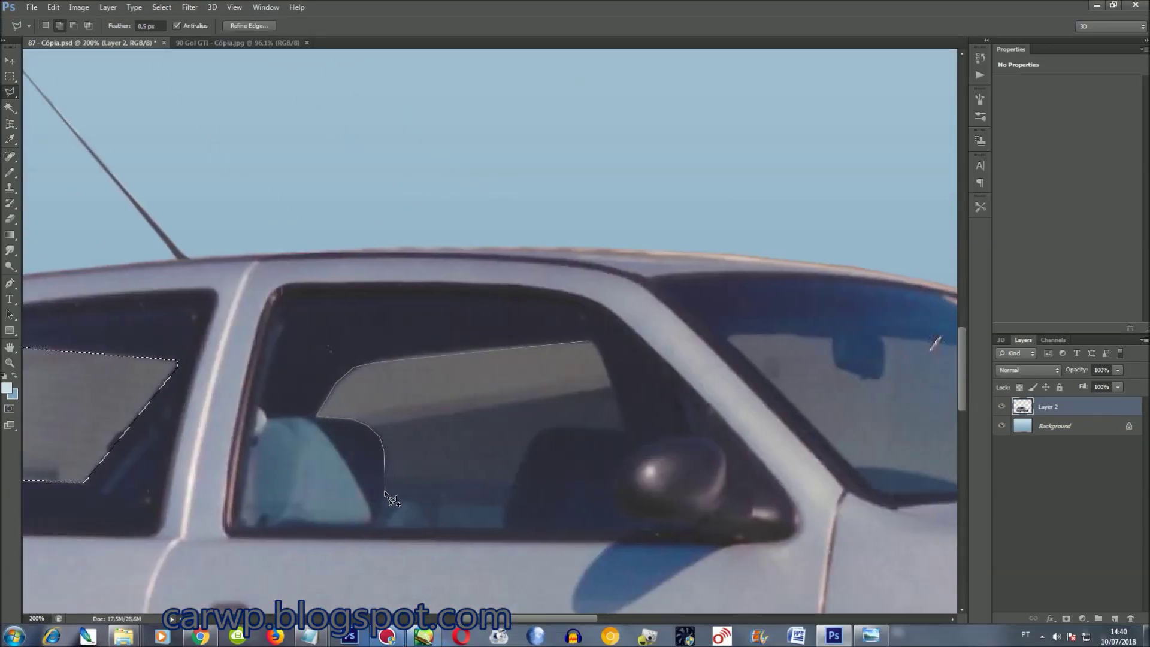
- Close the side-window selection and start outlining the car's underside
{"action": "double_click", "coordinate": [626, 429]}
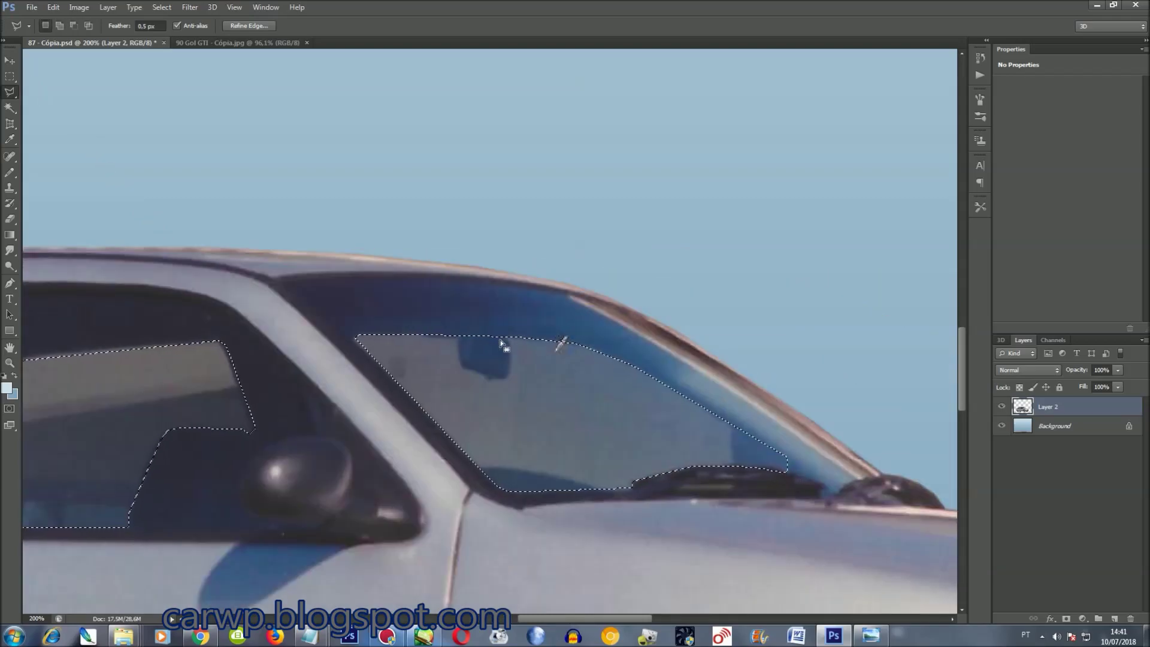
{"action": "key", "text": "ctrl+0"}
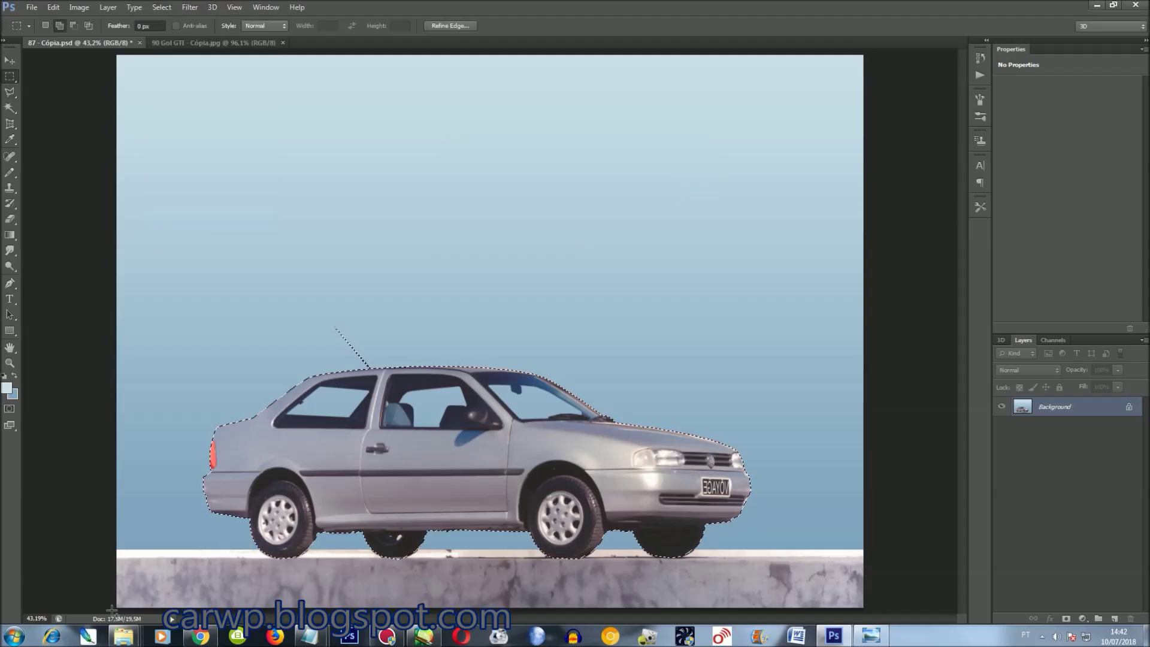
{"action": "key", "text": "l"}
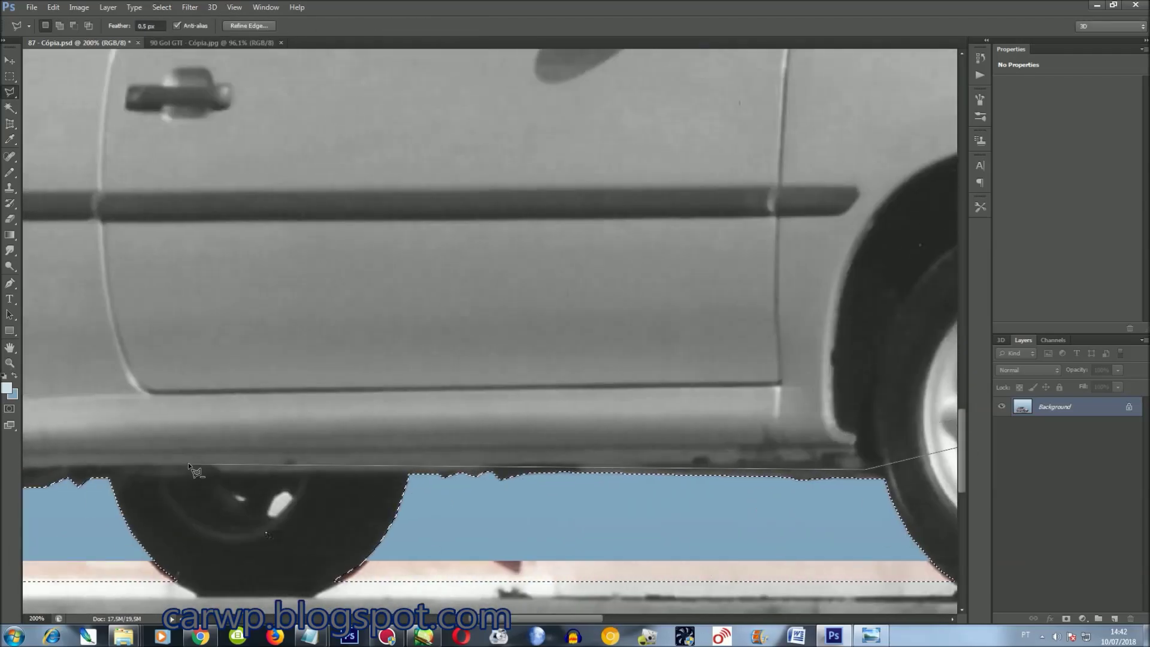
{"action": "left_click", "coordinate": [261, 382]}
{"action": "key", "text": "ctrl+0"}
- Continue the Polygonal Lasso outline around the whole car body, panning as needed
{"action": "scroll", "coordinate": [336, 431], "scroll_direction": "up", "scroll_amount": 5}
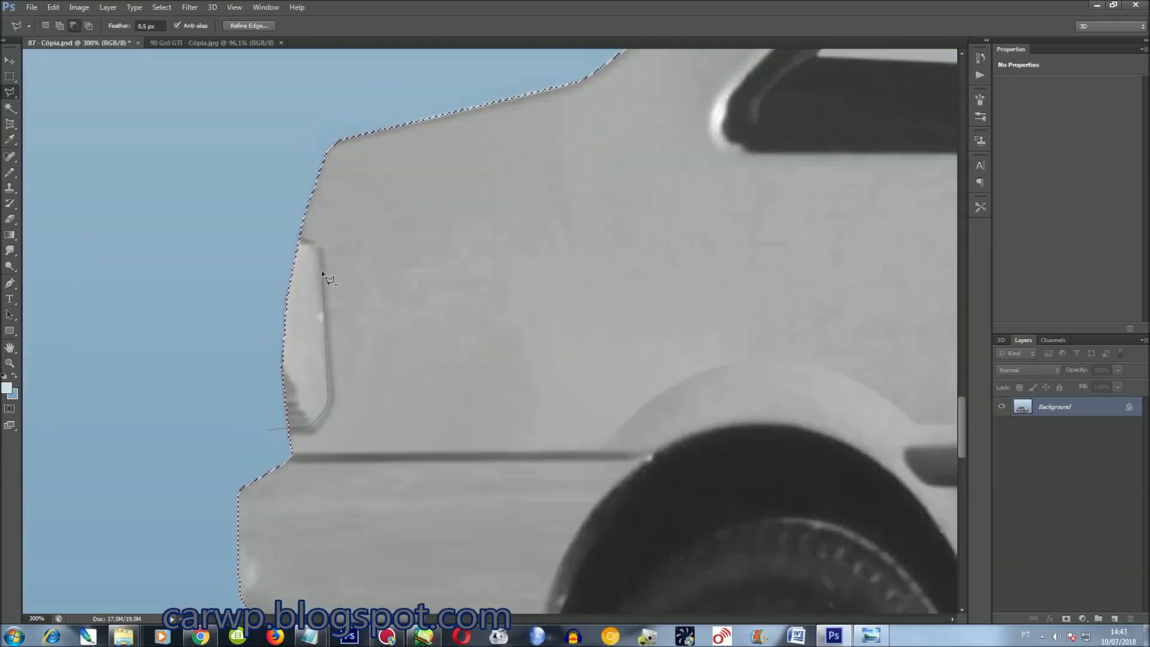
{"action": "scroll", "coordinate": [8, 509], "scroll_direction": "up", "scroll_amount": 5}
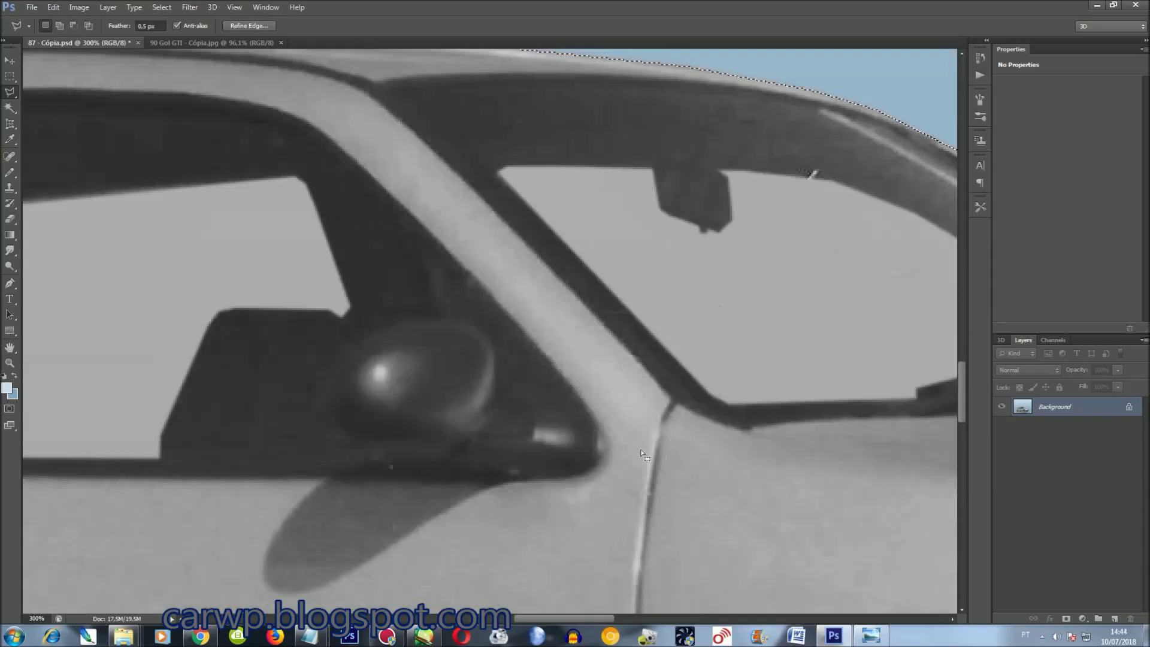
{"action": "mouse_move", "coordinate": [574, 618]}
{"action": "left_mouse_down"}
{"action": "mouse_move", "coordinate": [634, 617]}
{"action": "mouse_move", "coordinate": [527, 617]}
{"action": "left_mouse_up"}
{"action": "left_click_drag", "start_coordinate": [961, 389], "coordinate": [958, 357]}
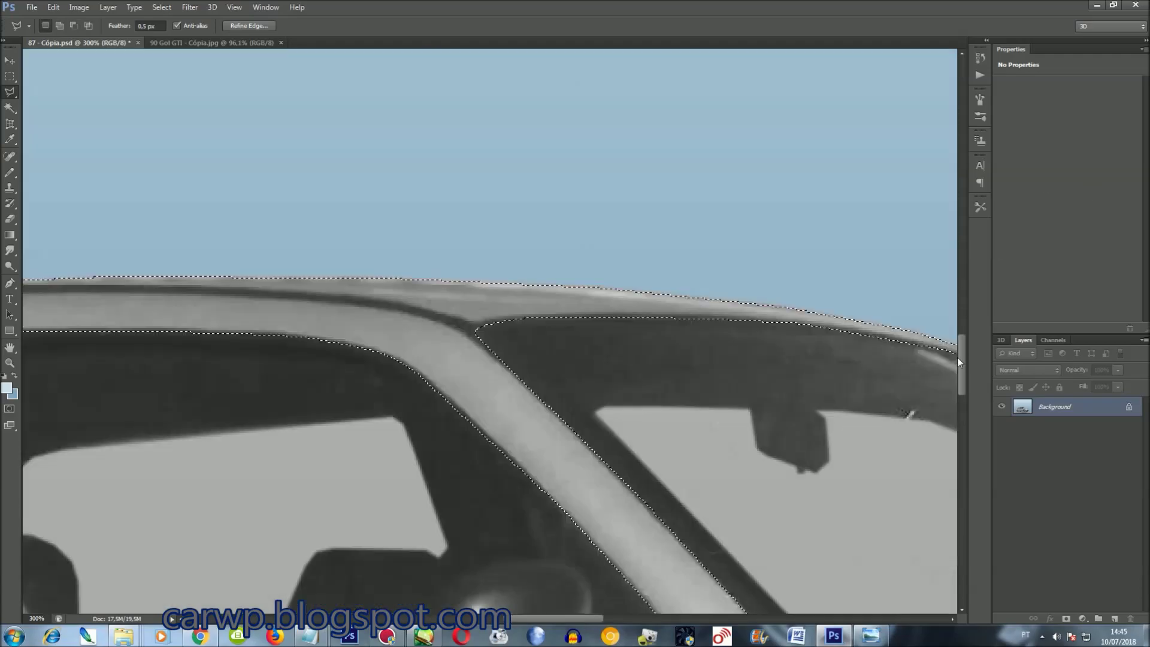
{"action": "scroll", "coordinate": [240, 420], "scroll_direction": "up", "scroll_amount": 2}
{"action": "scroll", "coordinate": [240, 419], "scroll_direction": "left", "scroll_amount": 8}
{"action": "scroll", "coordinate": [306, 499], "scroll_direction": "right", "scroll_amount": 5}
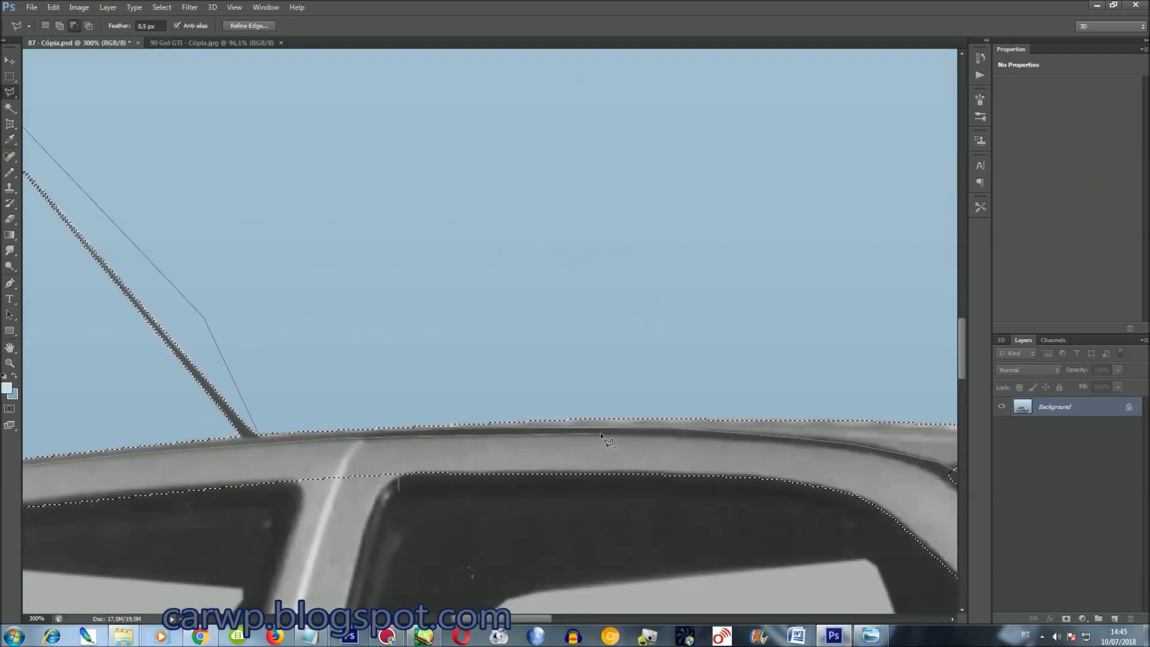
{"action": "scroll", "coordinate": [725, 499], "scroll_direction": "right", "scroll_amount": 3}
{"action": "scroll", "coordinate": [937, 315], "scroll_direction": "down", "scroll_amount": 10}
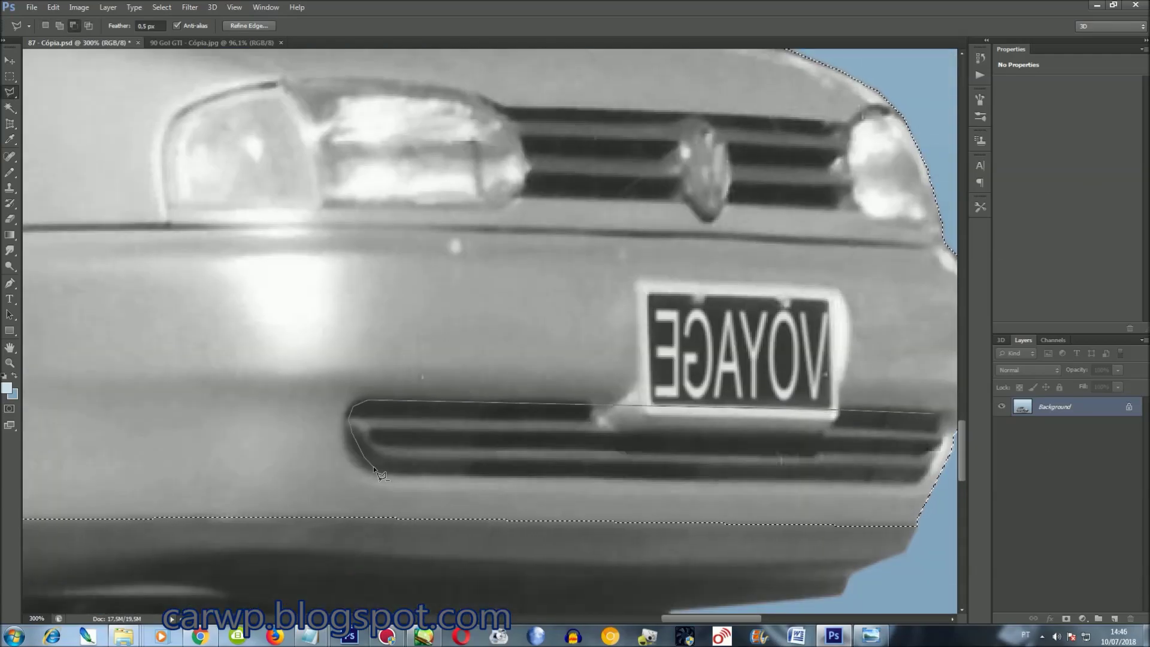
{"action": "scroll", "coordinate": [848, 346], "scroll_direction": "up", "scroll_amount": 4}
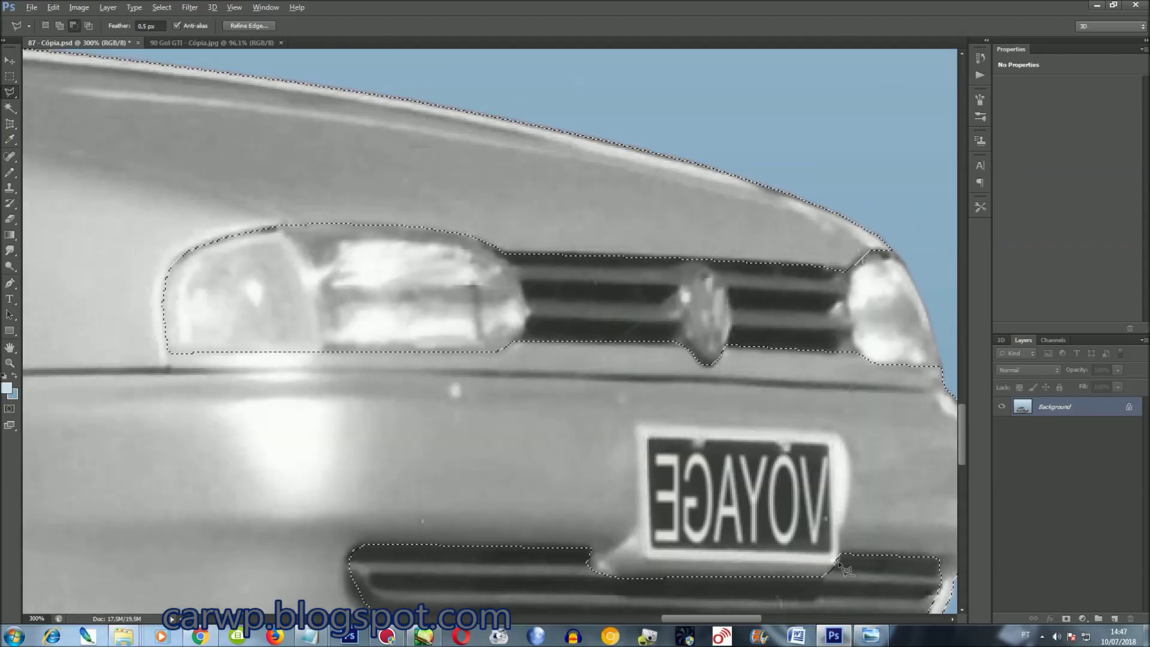
{"action": "scroll", "coordinate": [837, 435], "scroll_direction": "down", "scroll_amount": 5}
{"action": "scroll", "coordinate": [599, 483], "scroll_direction": "up", "scroll_amount": 5}
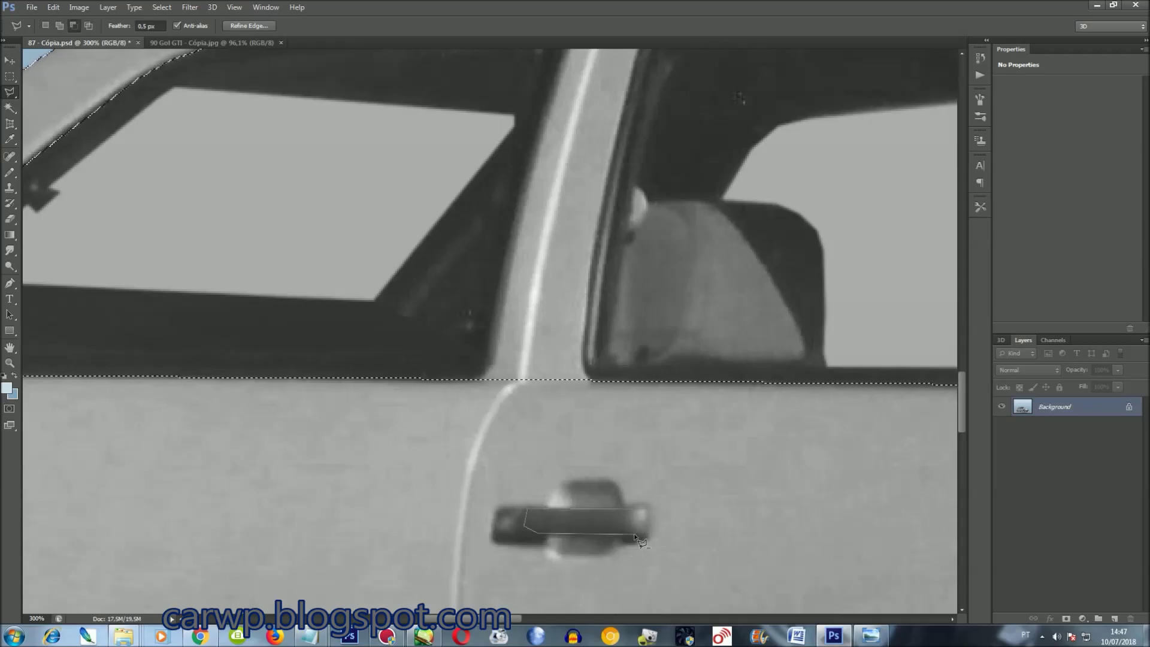
{"action": "scroll", "coordinate": [544, 513], "scroll_direction": "down", "scroll_amount": 5}
- Begin an elliptical selection for the rear wheel and arch
{"action": "right_click", "coordinate": [400, 226]}
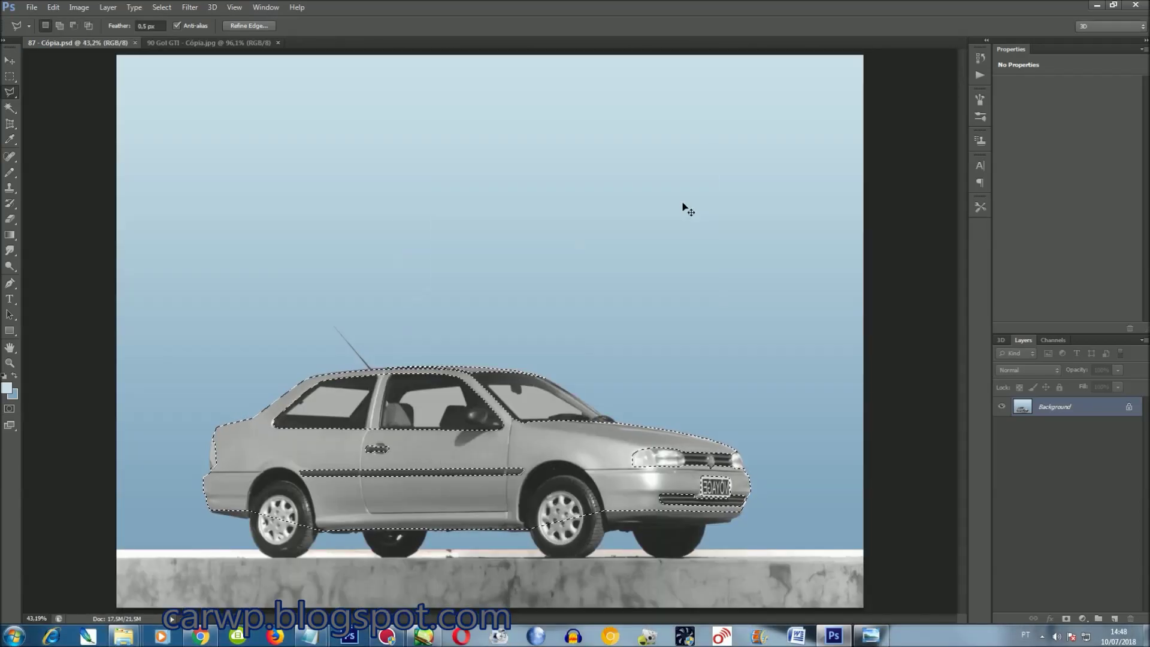
{"action": "key", "text": "shift+m"}
{"action": "scroll", "coordinate": [603, 461], "scroll_direction": "up", "scroll_amount": 5}
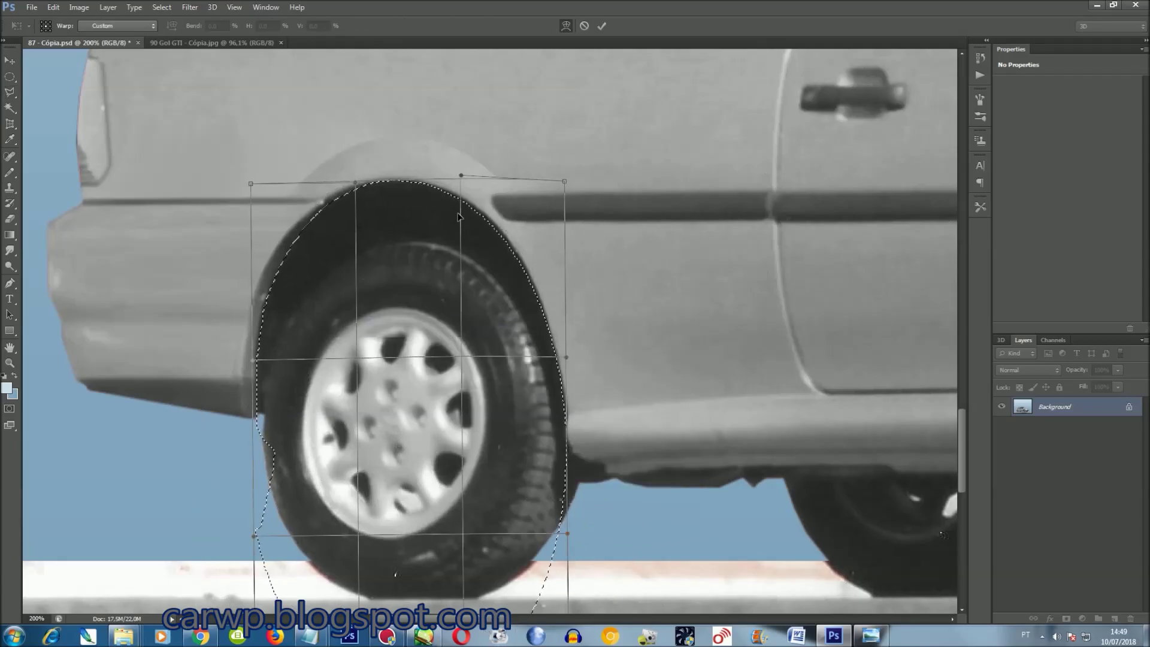
- Apply the warped wheel-arch selection and fit the image in view
{"action": "key", "text": "Return"}
{"action": "key", "text": "ctrl+0"}
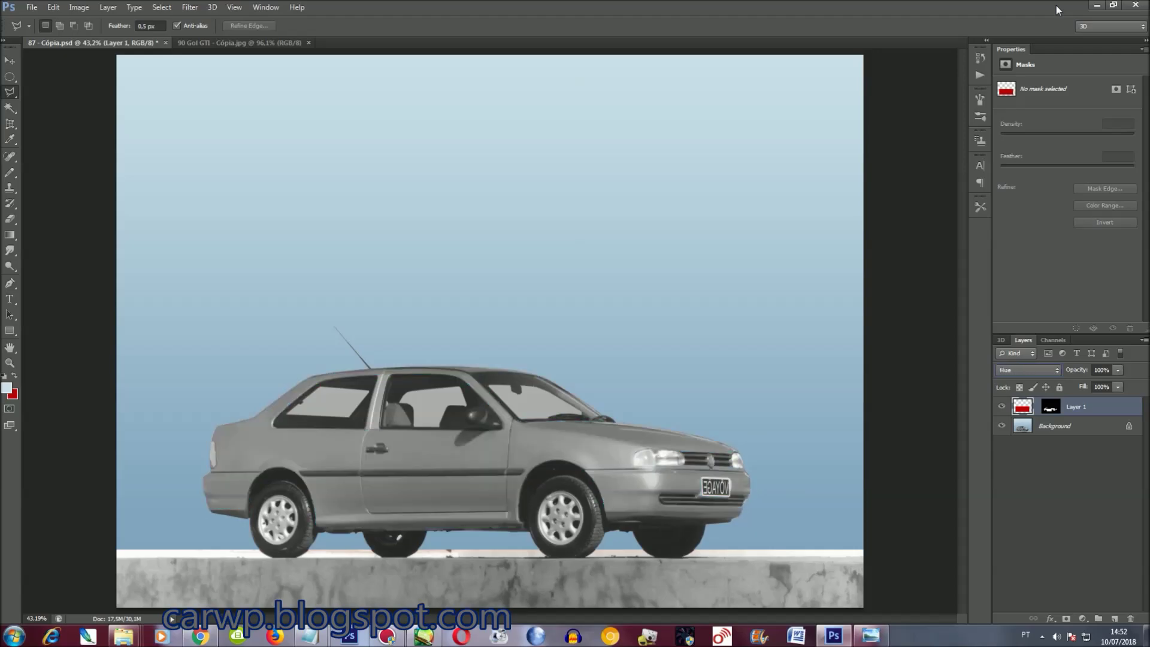
- Change the red layer's blend mode and slightly lower the red paint's saturation
{"action": "left_click", "coordinate": [1028, 370]}
{"action": "left_click", "coordinate": [1019, 216]}
{"action": "left_click", "coordinate": [161, 6]}
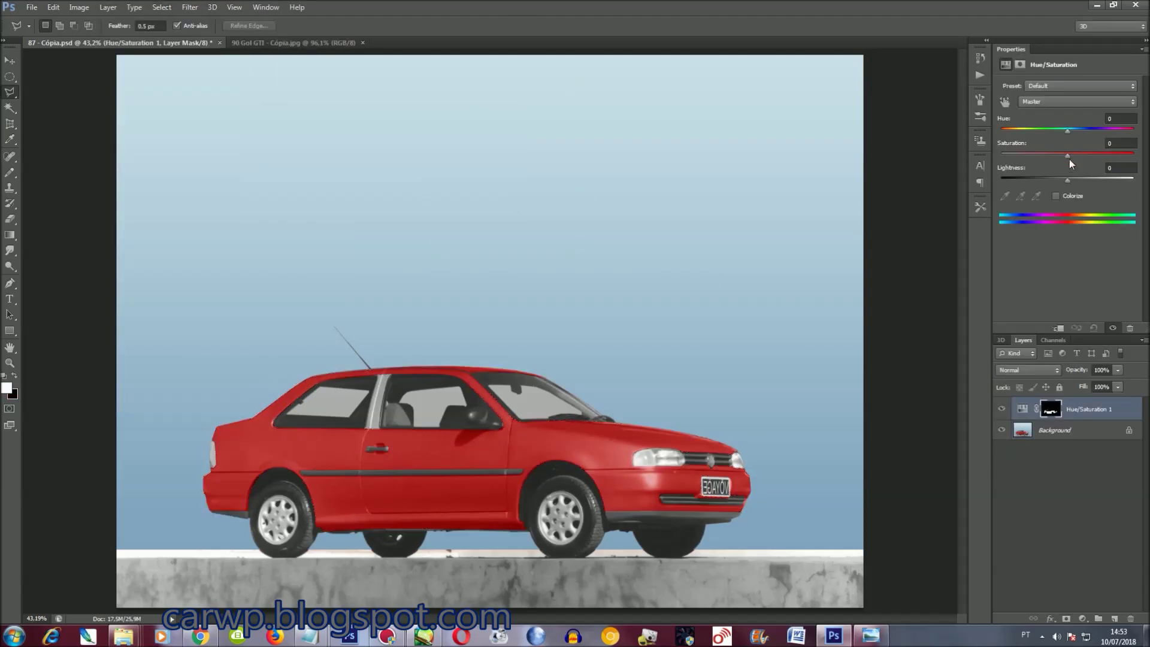
{"action": "left_click_drag", "start_coordinate": [1068, 155], "coordinate": [1126, 152]}
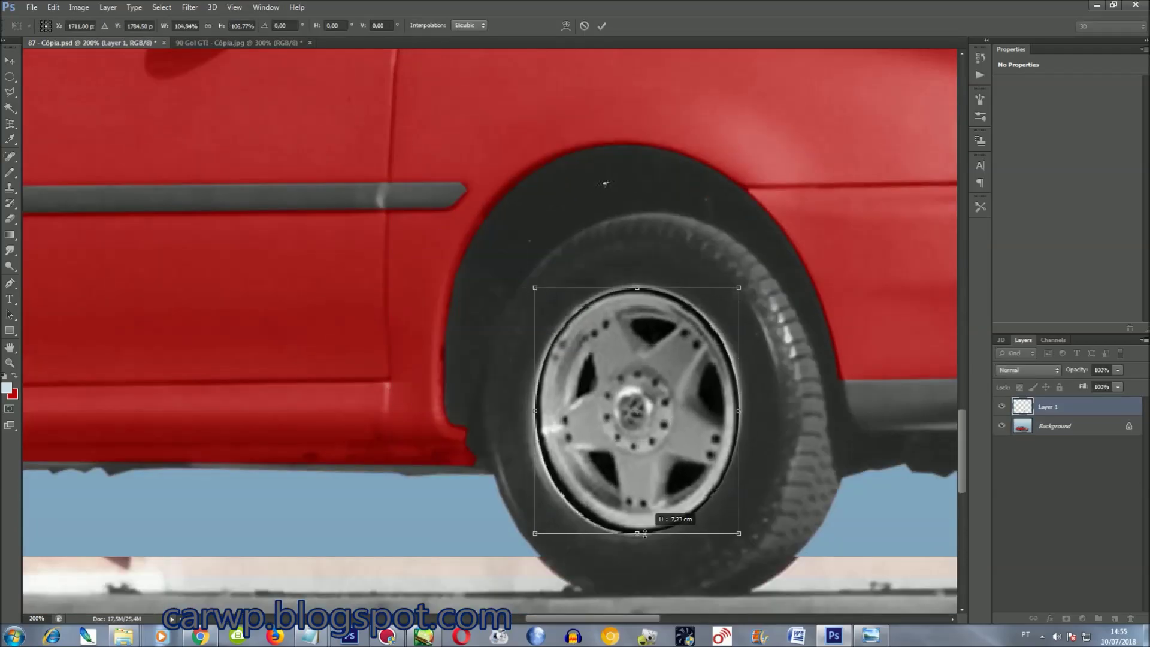
- Place the five-spoke front wheel, adjust its hue/saturation and outline its rim
{"action": "key", "text": "Return"}
{"action": "key", "text": "ctrl+u"}
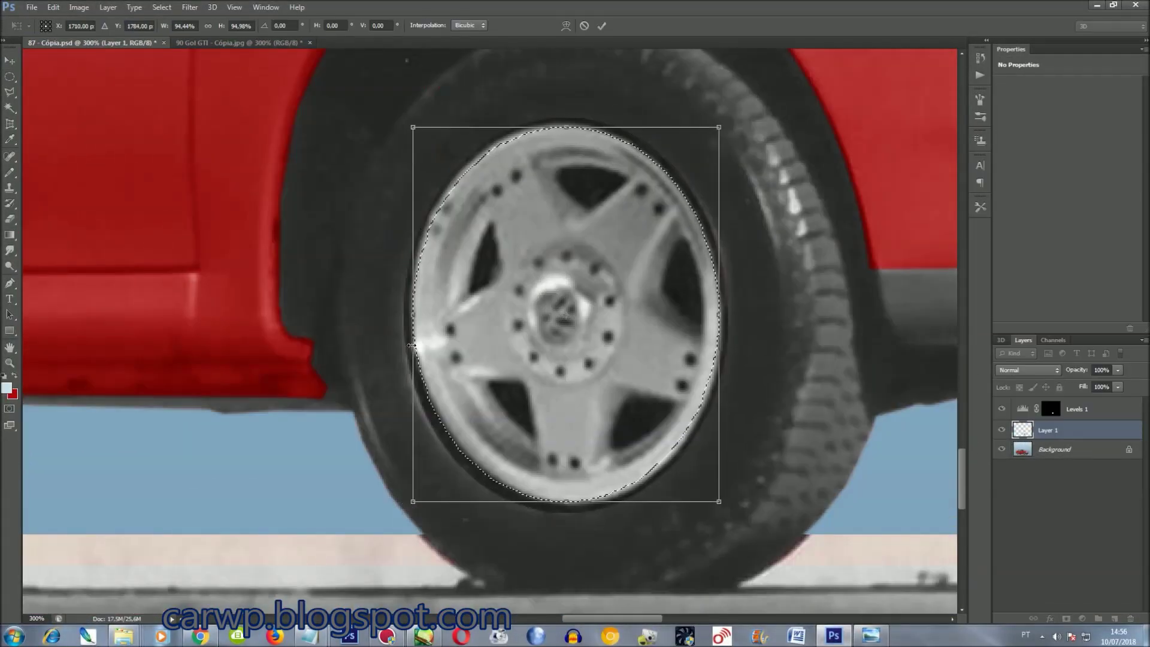
{"action": "key", "text": "Return"}
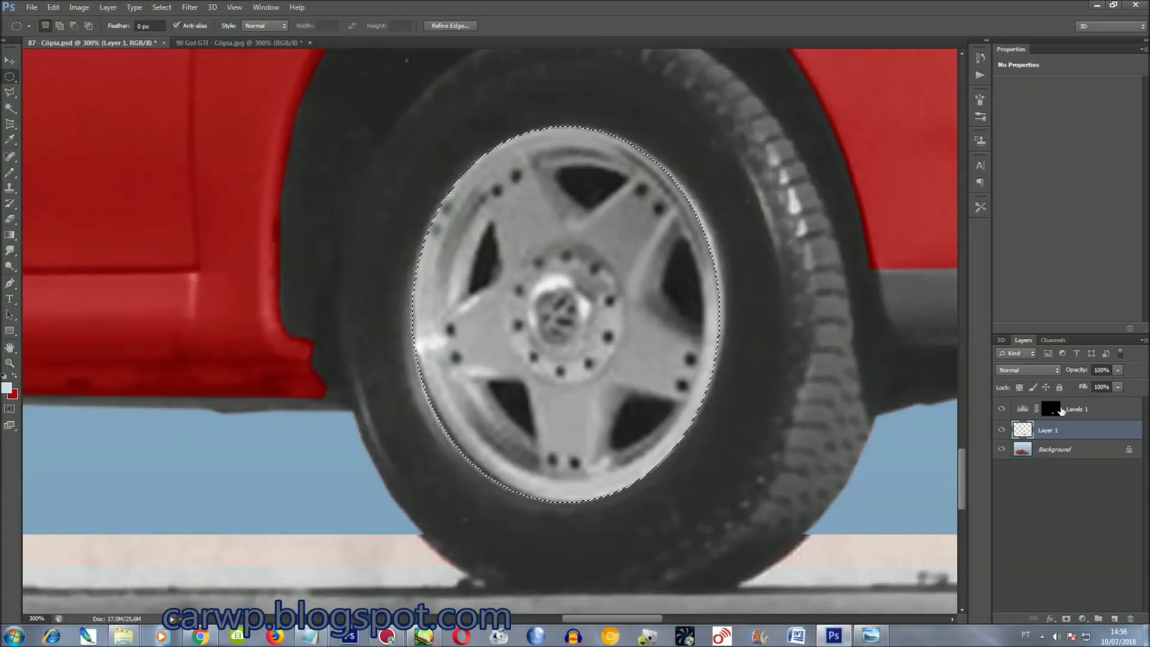
{"action": "left_click", "coordinate": [542, 495]}
{"action": "left_click", "coordinate": [416, 342]}
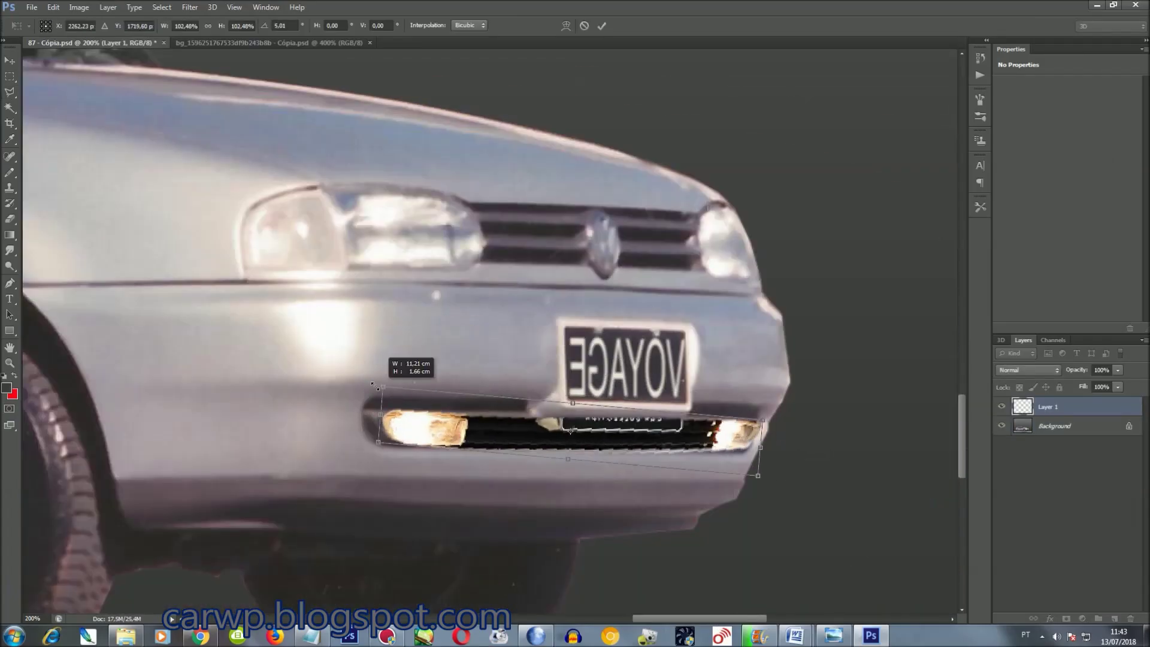
- Enlarge the fog-light strip and move it onto the front bumper
{"action": "left_click_drag", "start_coordinate": [375, 386], "coordinate": [241, 358]}
{"action": "left_click_drag", "start_coordinate": [409, 426], "coordinate": [523, 432]}
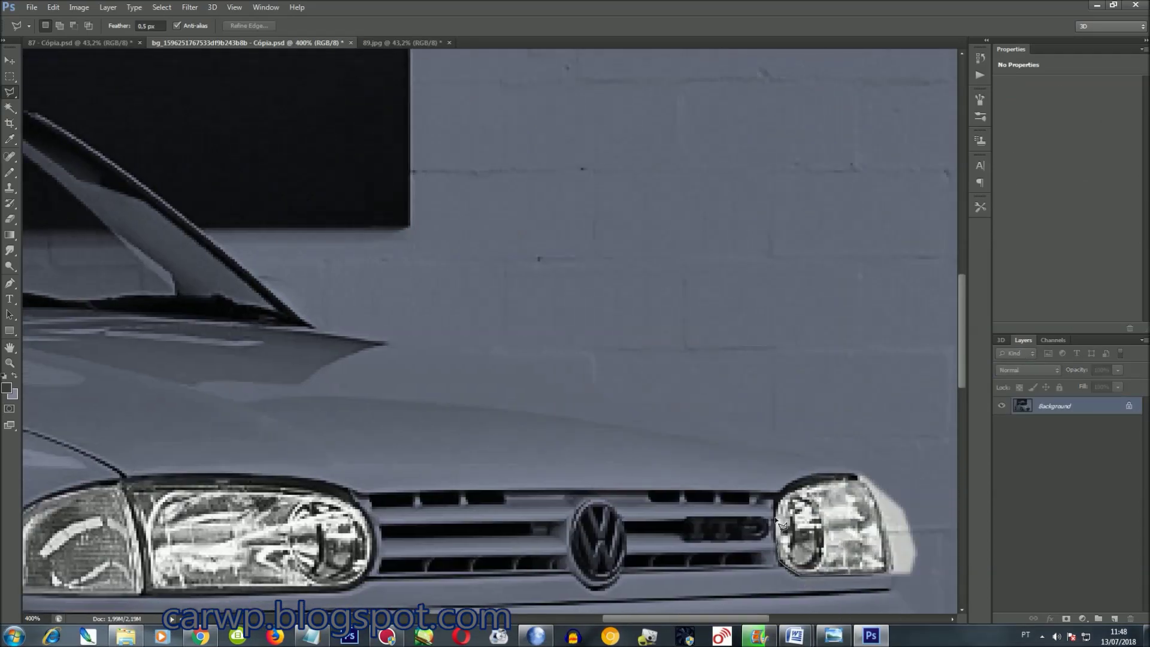
- Set the pasted headlight layer's blend mode to Lighten
{"action": "scroll", "coordinate": [426, 601], "scroll_direction": "left", "scroll_amount": 5}
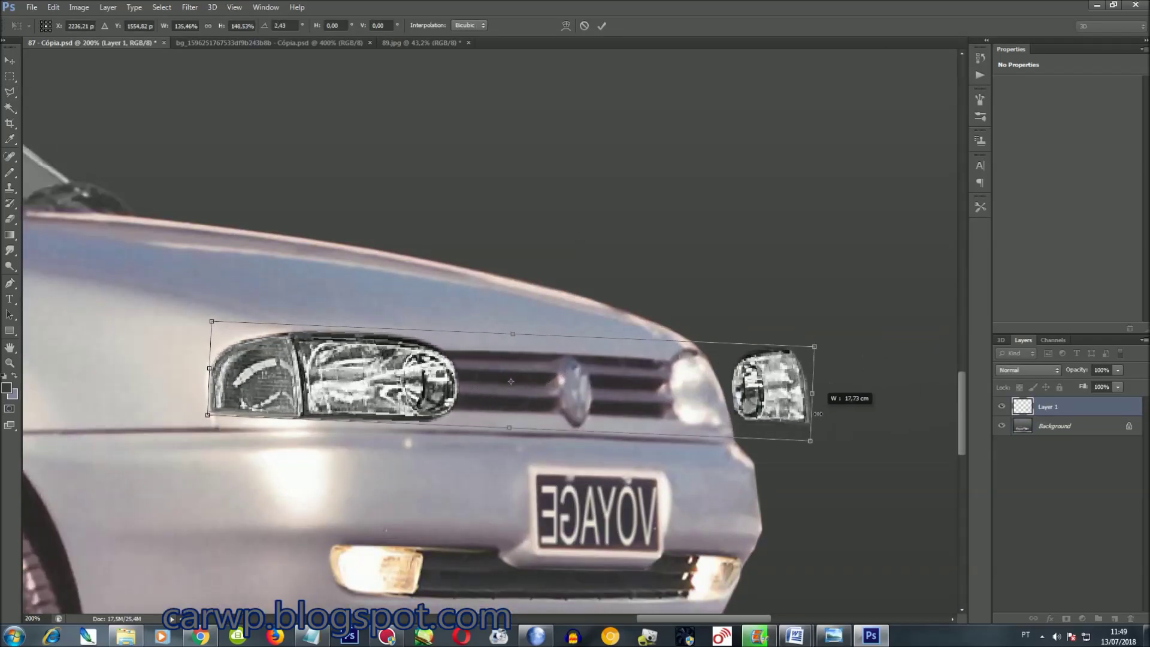
{"action": "left_click", "coordinate": [1027, 370]}
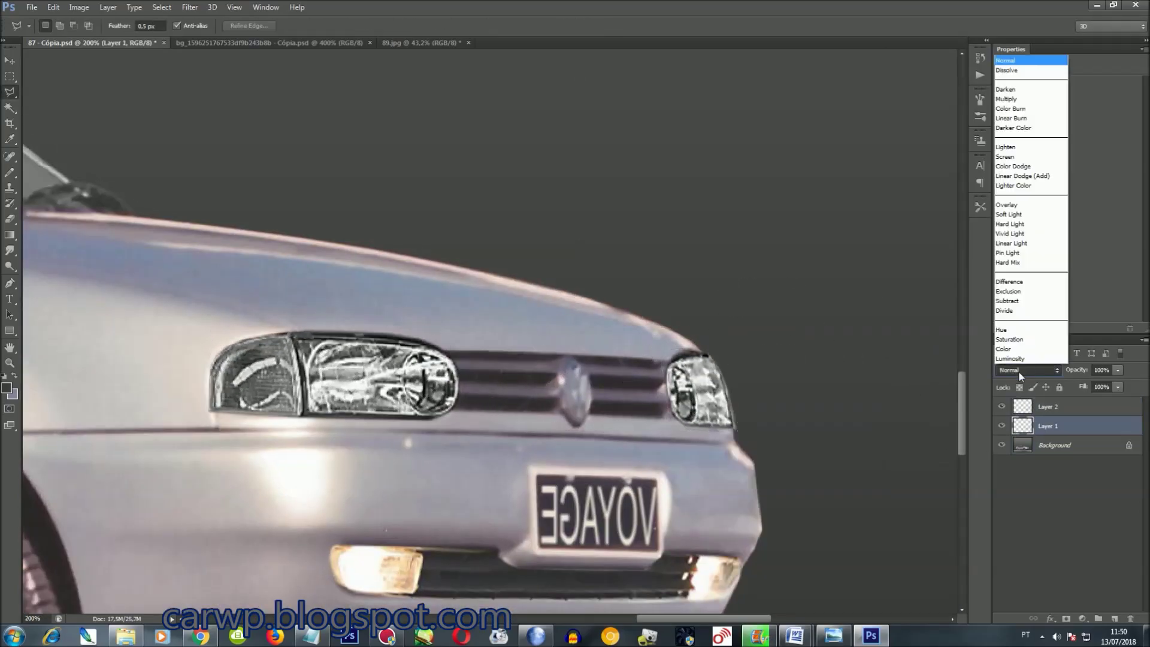
{"action": "left_click", "coordinate": [1030, 153]}
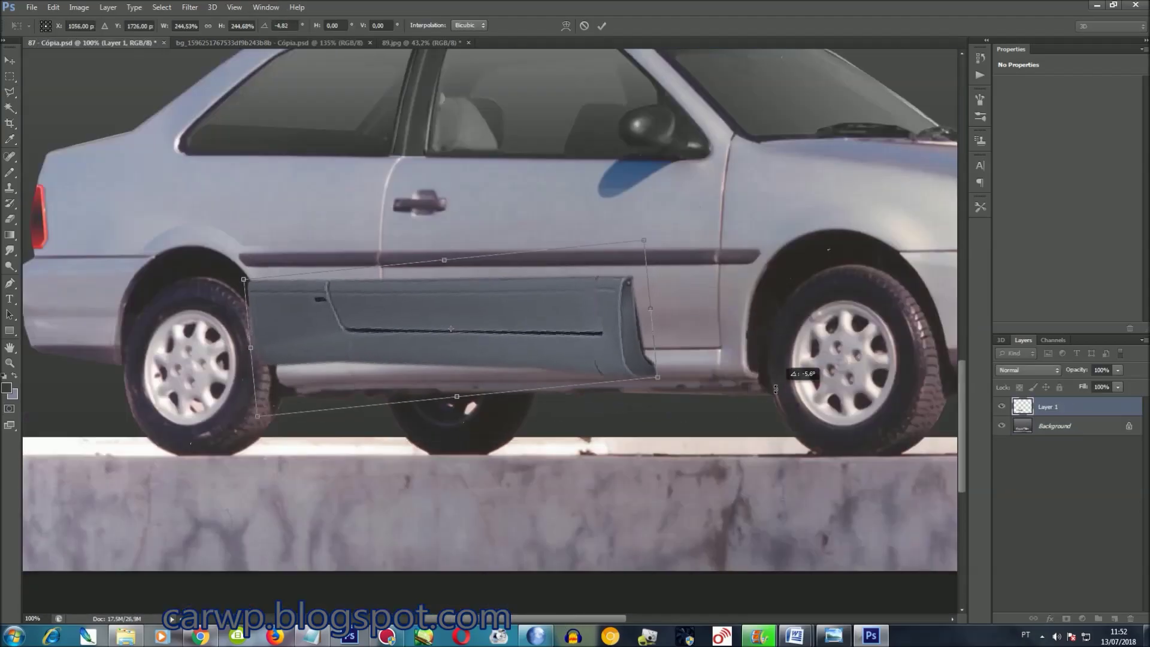
- Finish sizing the side skirt panel and start warping it to the body
{"action": "left_click_drag", "start_coordinate": [270, 335], "coordinate": [277, 336]}
{"action": "right_click", "coordinate": [745, 313]}
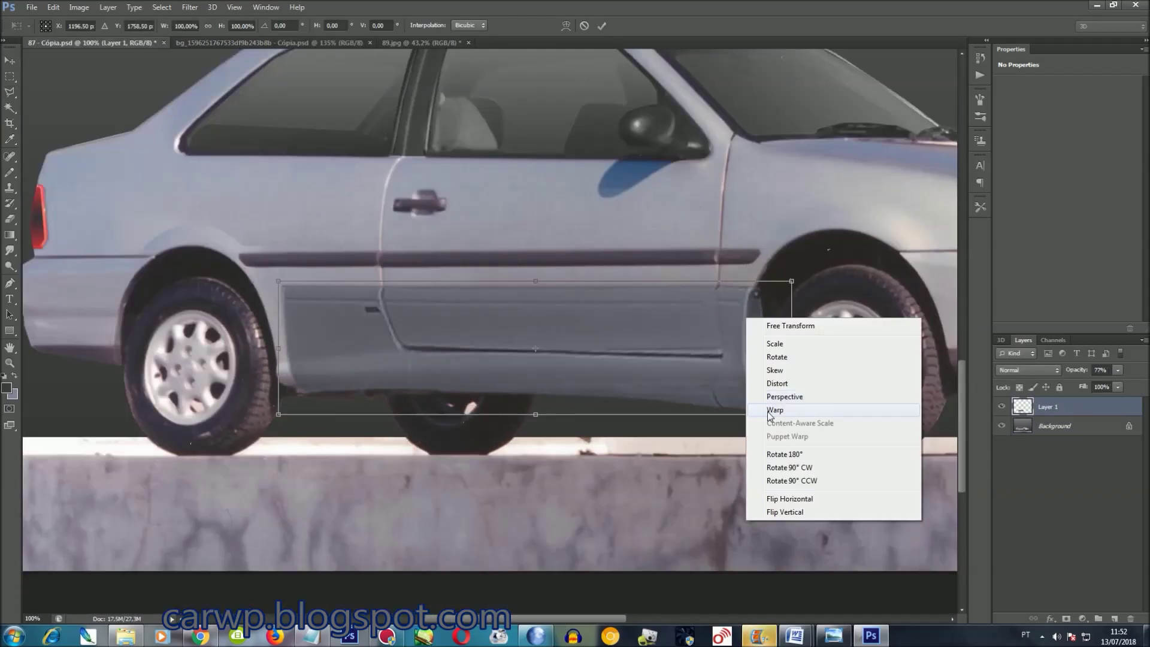
{"action": "left_click", "coordinate": [770, 408]}
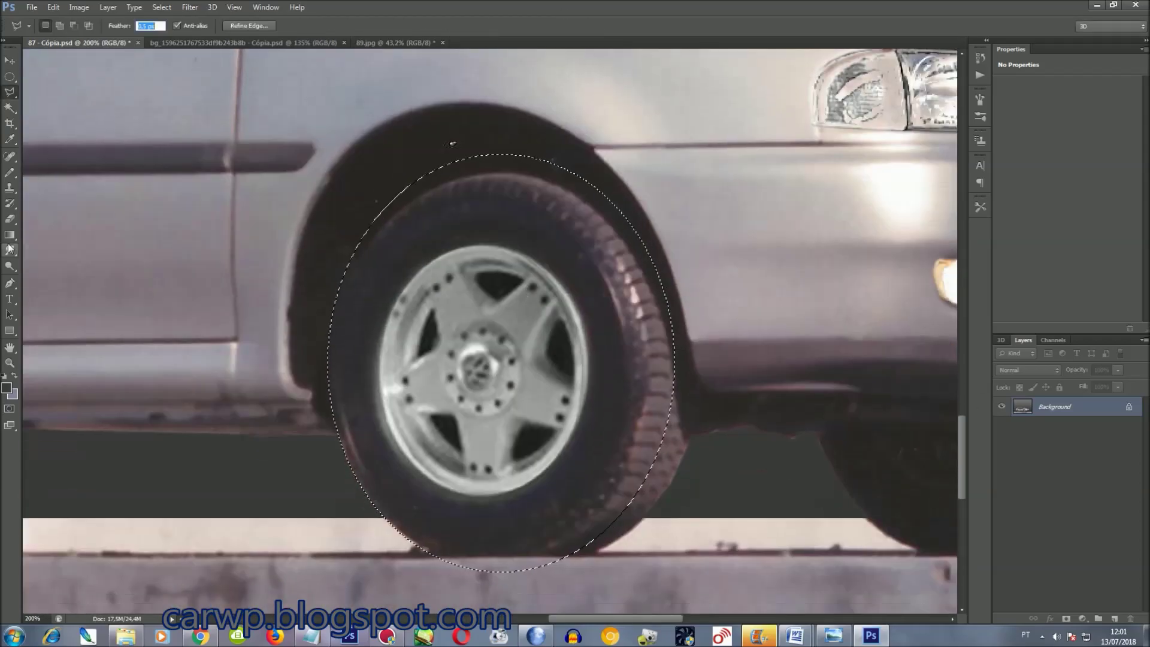
- Select the Smudge tool to blend the new wheel edges
{"action": "left_click", "coordinate": [10, 248]}
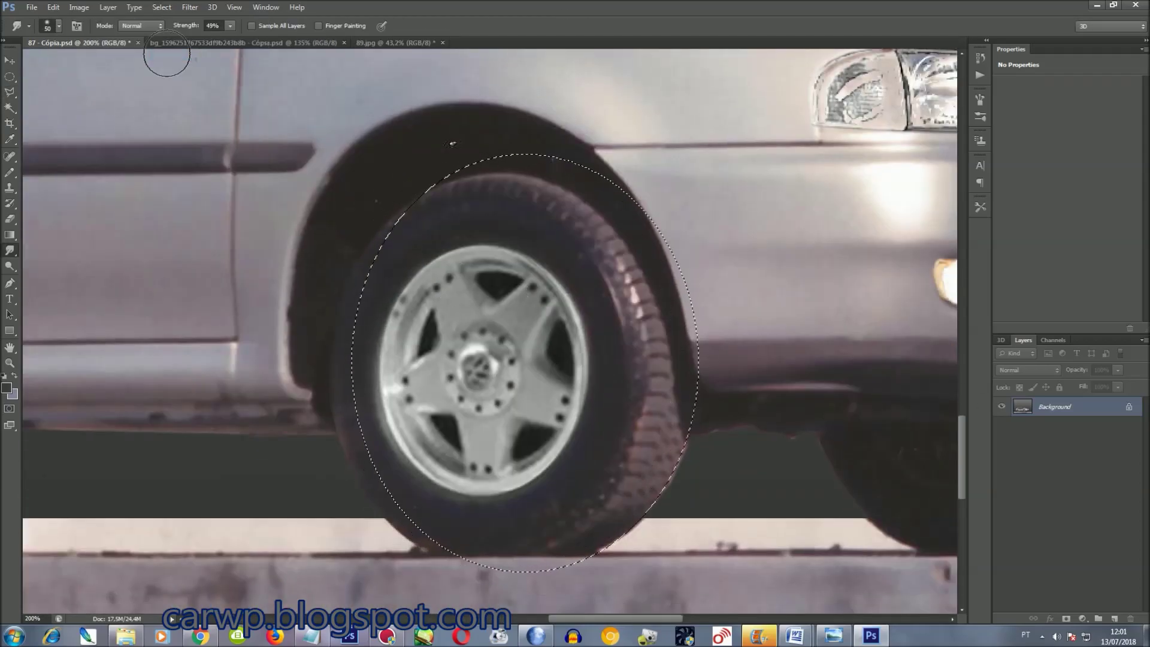